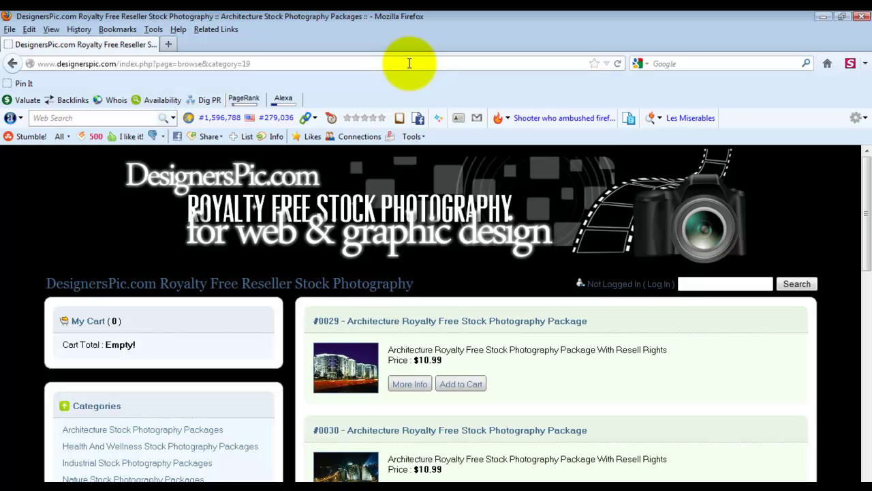
left_click(409, 64)
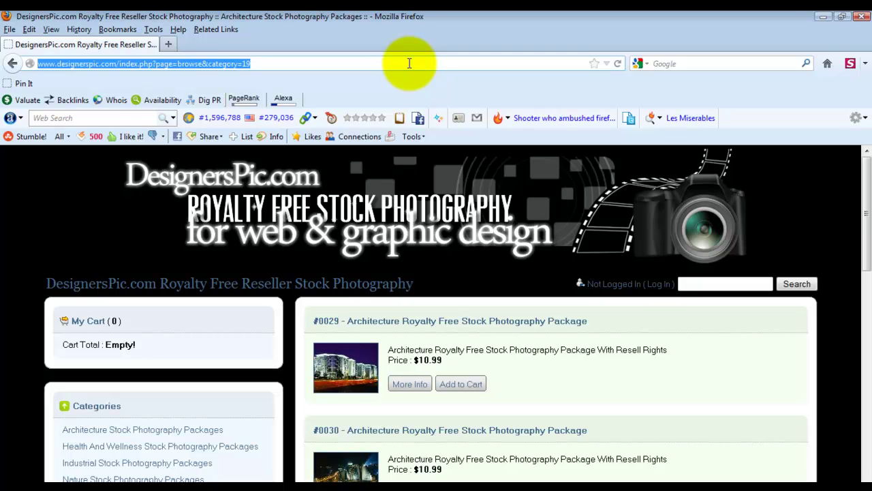
left_click(321, 62)
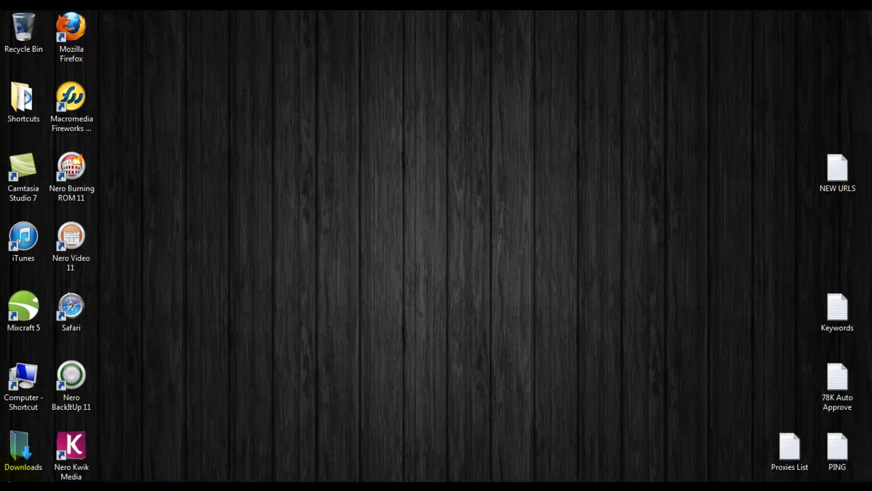
Step: Launch the scrapebox application from the SCRAPEBOX\scrapebox folder in Documents and close the folder window
key("super")
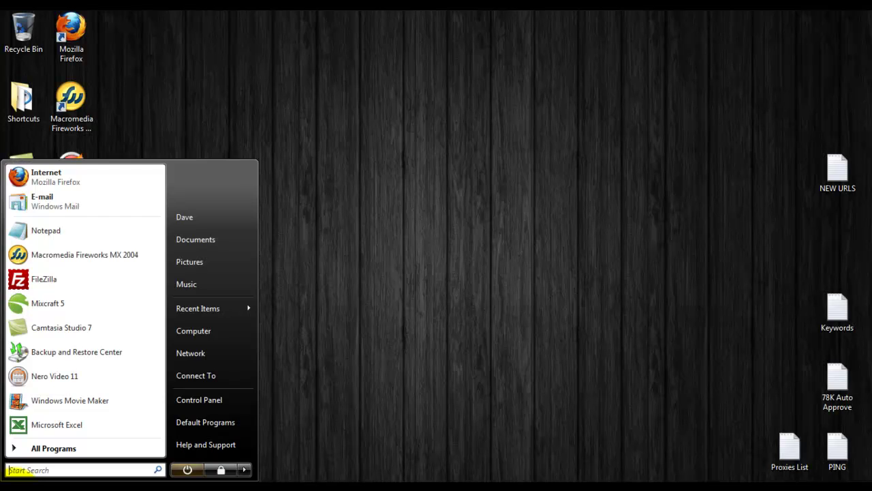
left_click(185, 241)
double_click(408, 357)
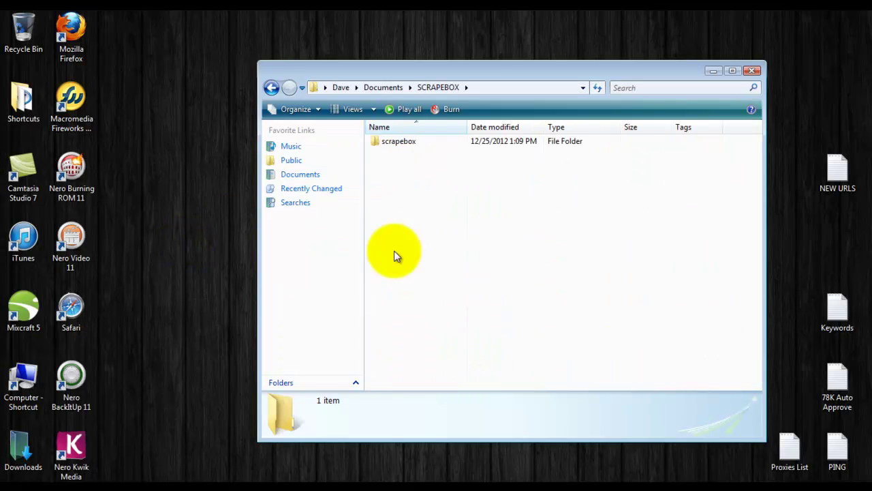
left_click(392, 138)
double_click(400, 141)
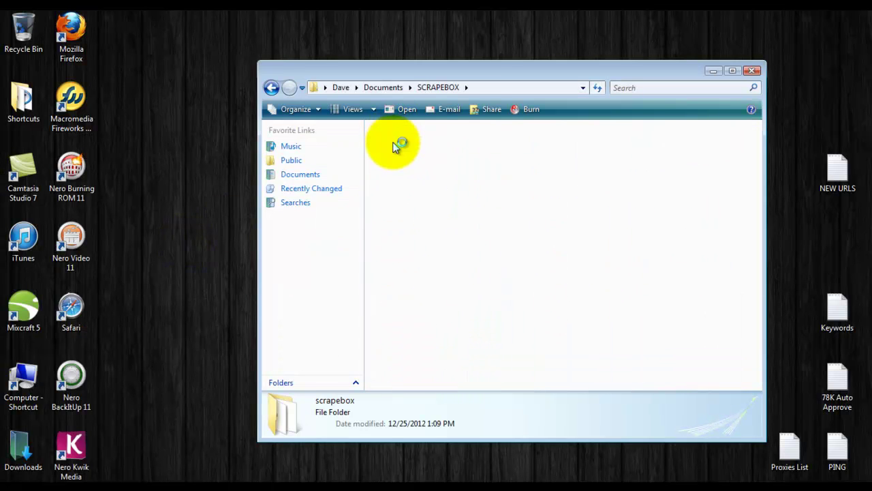
left_click(386, 286)
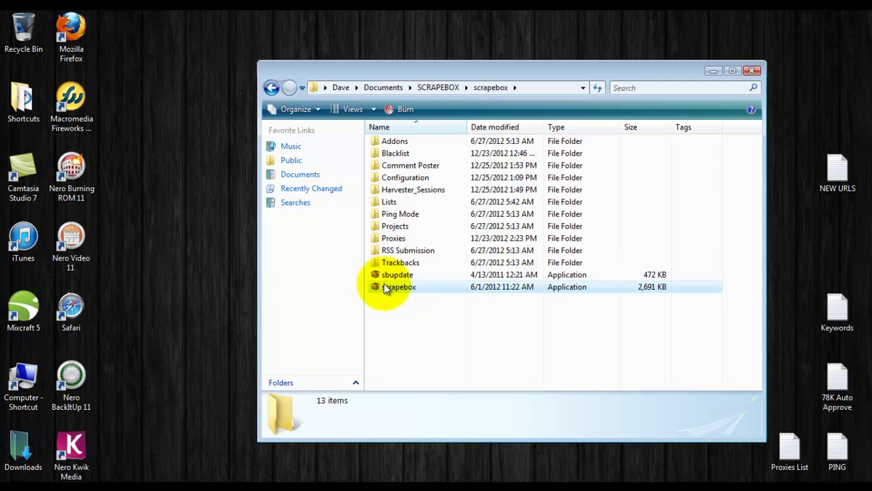
left_click(754, 70)
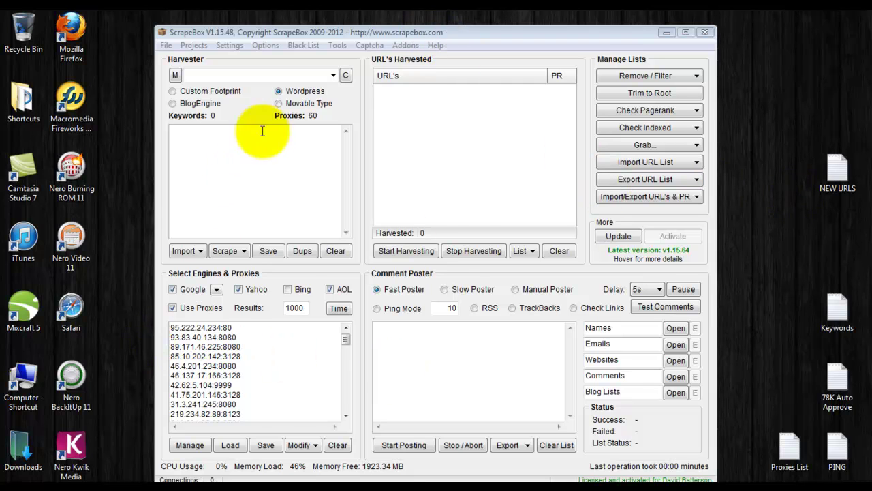
left_click(838, 167)
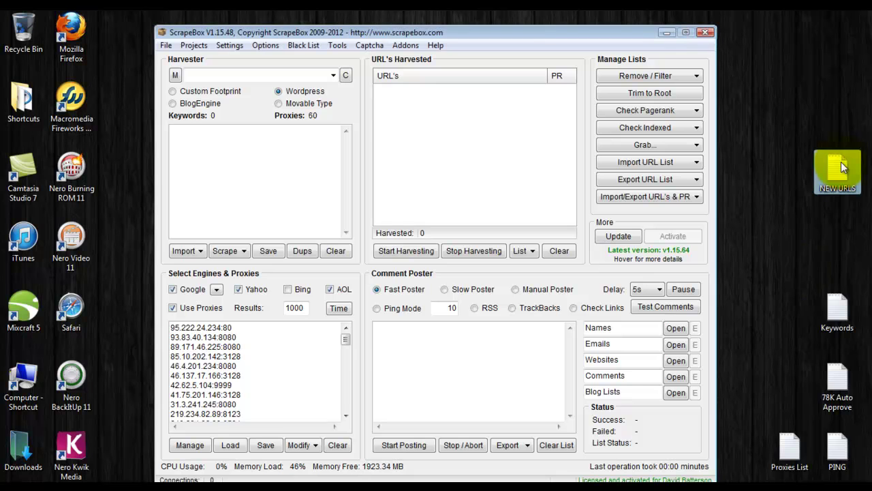
left_click(838, 314)
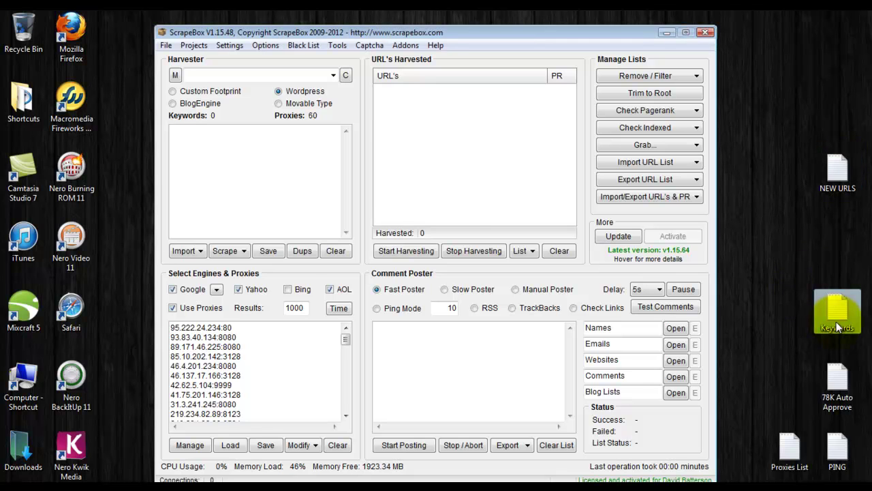
left_click(276, 160)
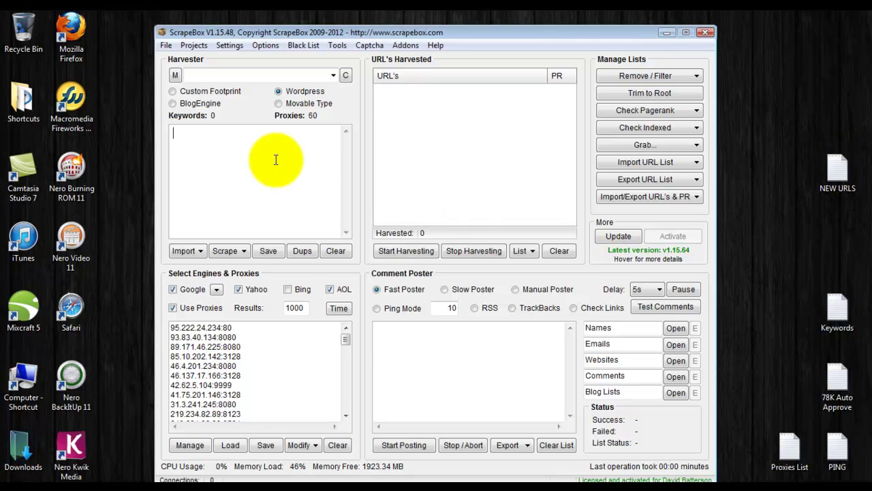
Step: Harvest proxies from all supported sources and apply them to the Proxy Manager list
left_click(189, 447)
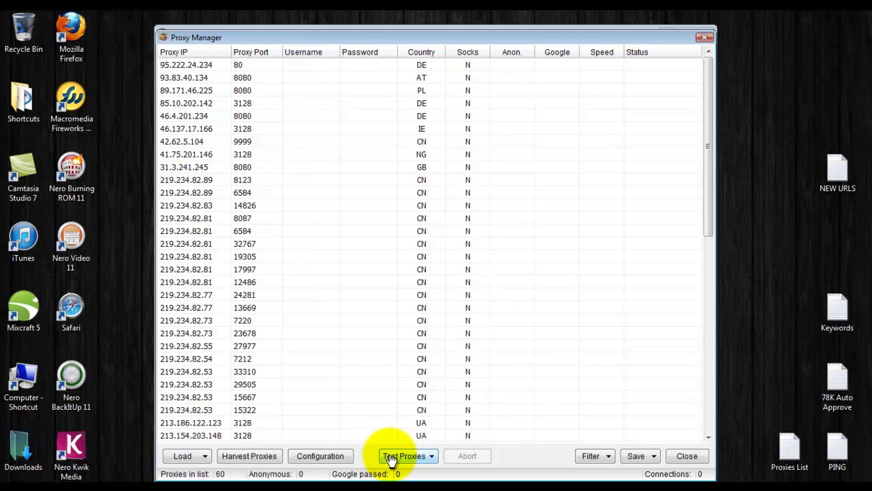
left_click(262, 456)
left_click(406, 406)
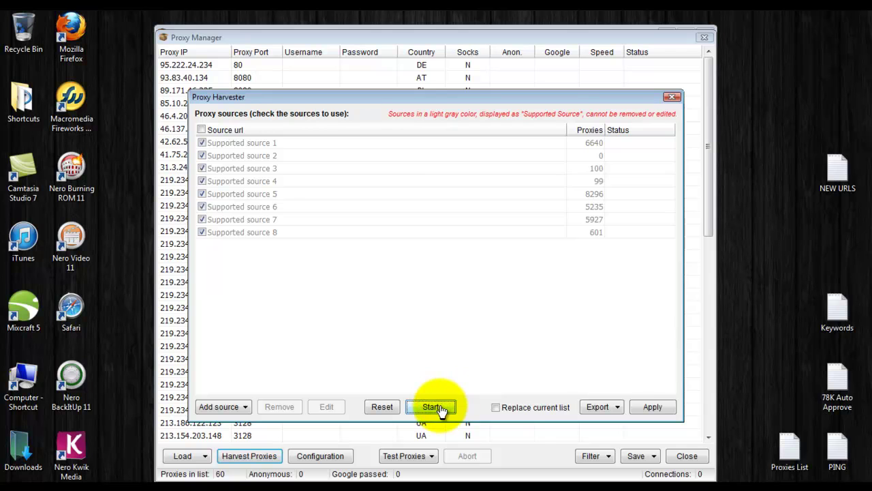
left_click(641, 407)
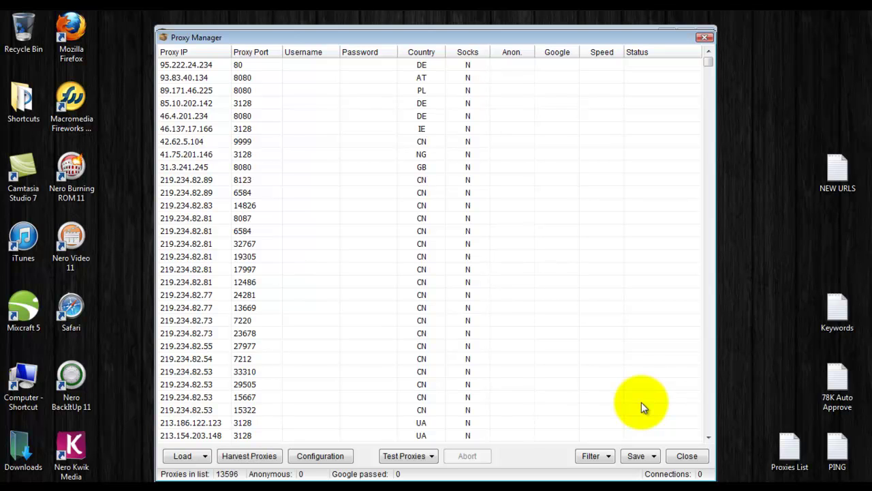
Step: Test all proxies, stopping the test early, and filter the list to keep only Google proxies
left_click(405, 455)
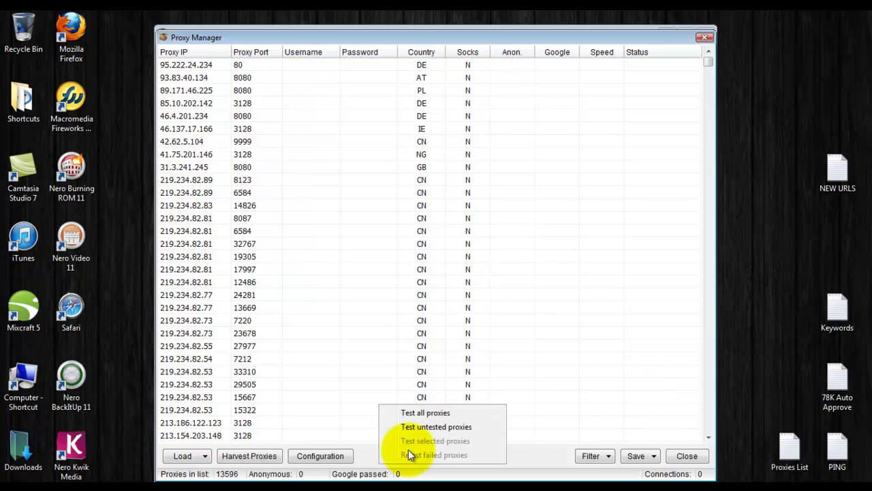
left_click(427, 413)
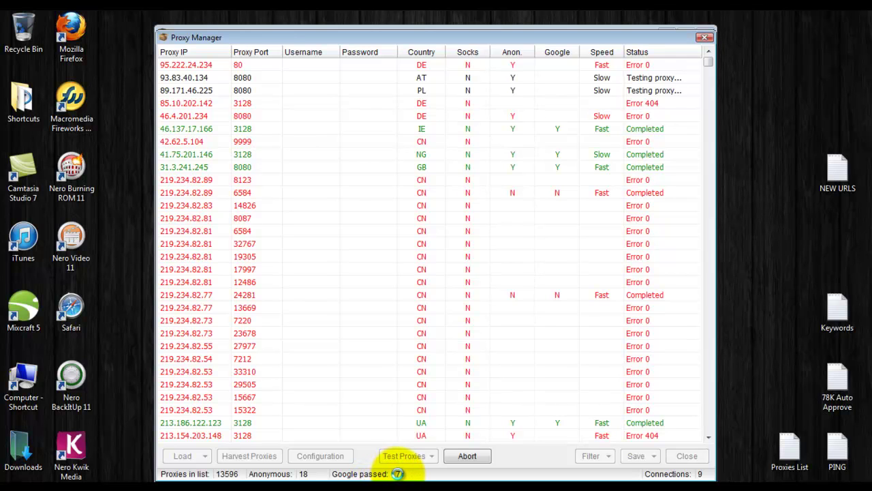
left_click(466, 456)
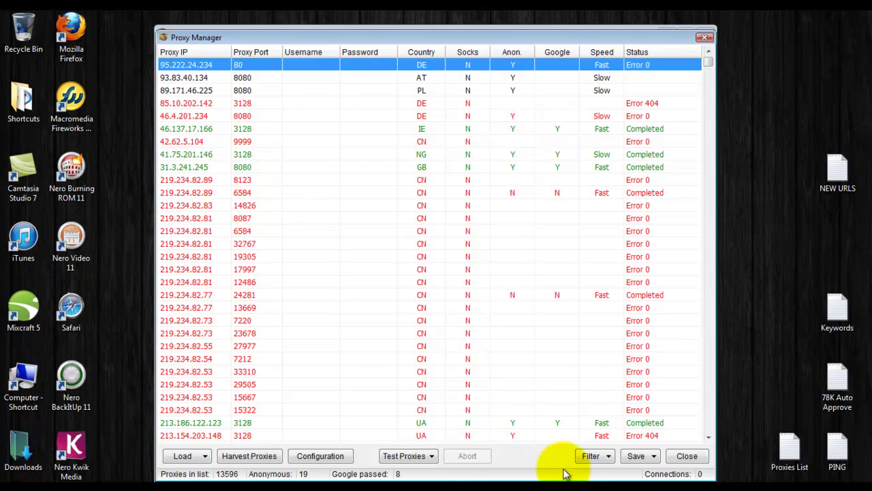
left_click(585, 465)
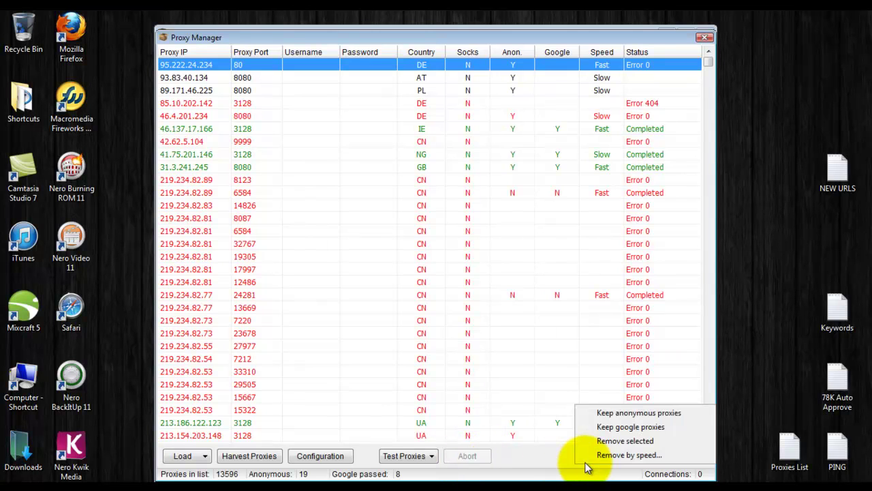
left_click(598, 426)
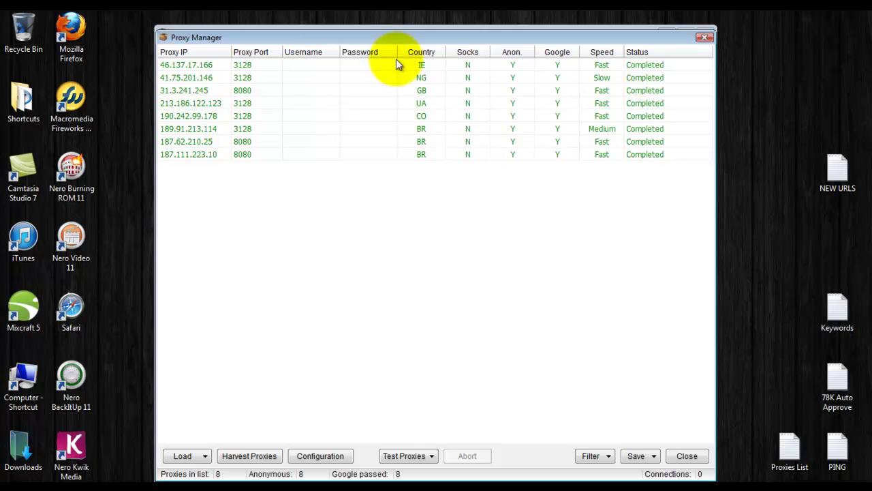
Step: Try to save the filtered proxies to a text file and close the Proxy Manager
left_click(638, 457)
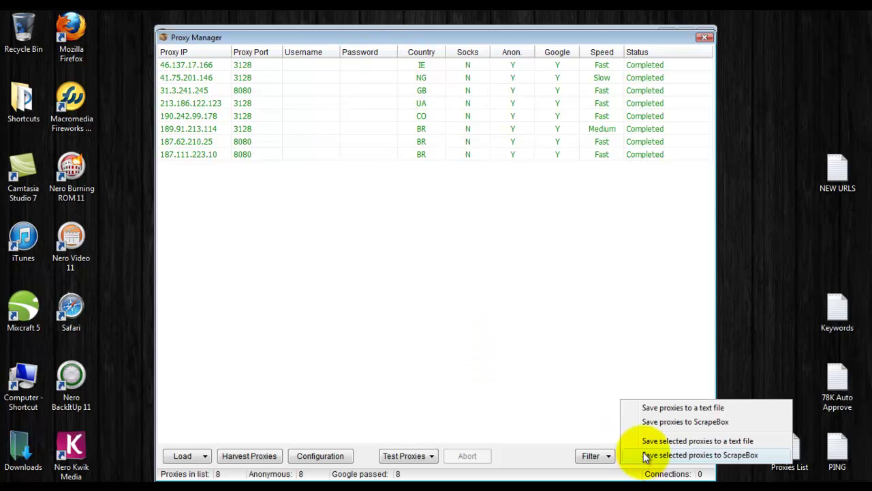
left_click(674, 407)
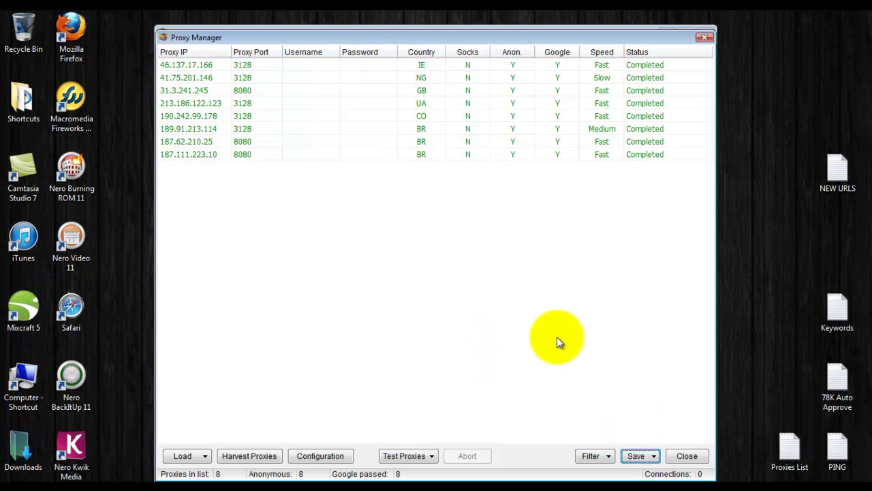
left_click(695, 458)
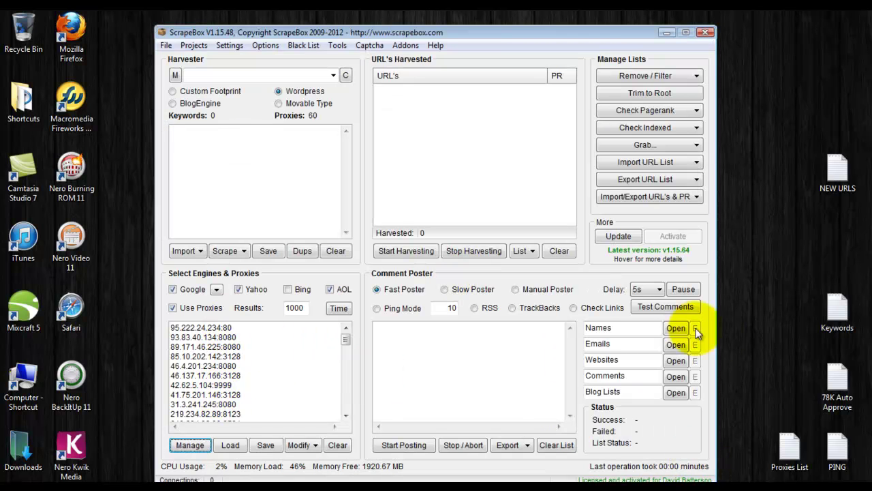
Step: Copy all keywords from the Keywords file on the desktop and paste them into the Harvester keyword list
double_click(838, 312)
right_click(520, 174)
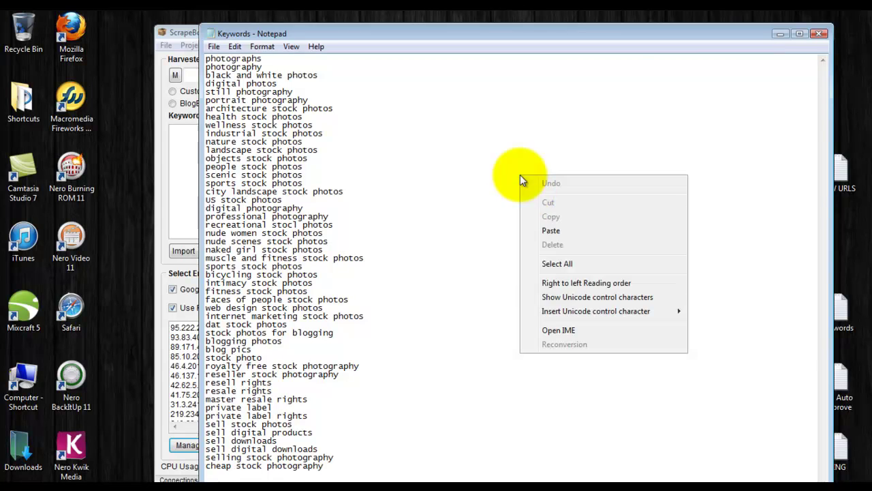
left_click(560, 263)
right_click(549, 260)
left_click(580, 301)
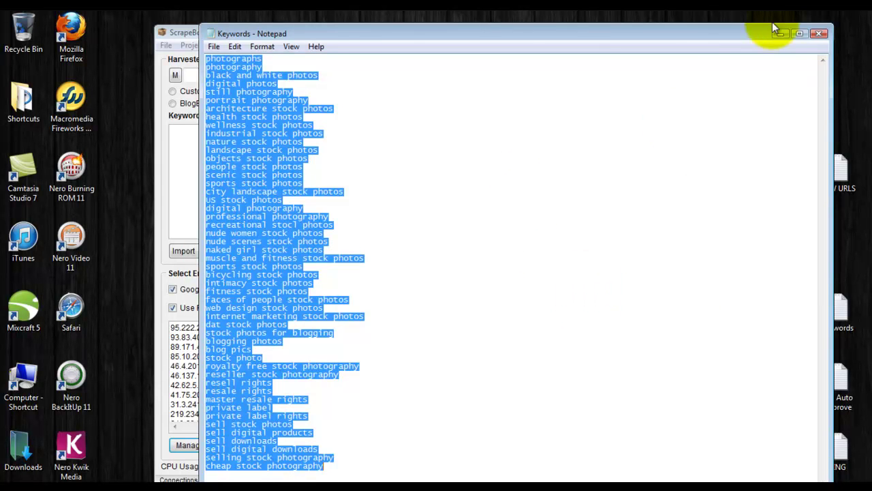
left_click(821, 34)
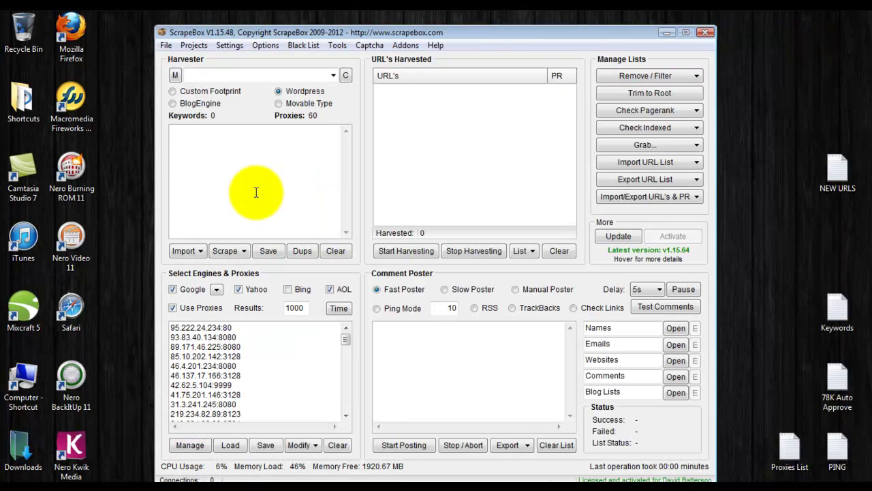
key("ctrl+v")
left_click_drag(344, 220, 346, 140)
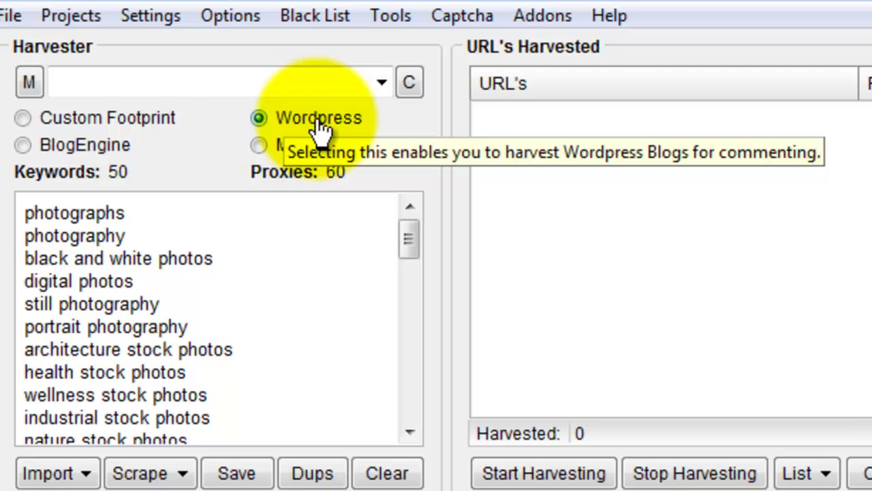
Step: Set the harvester footprint to "You can leave a response, or trackback"
left_click(381, 87)
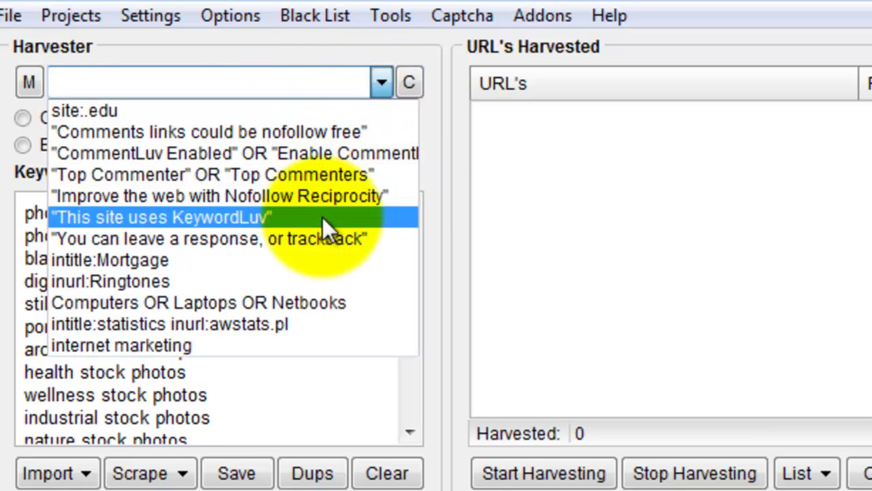
left_click(162, 239)
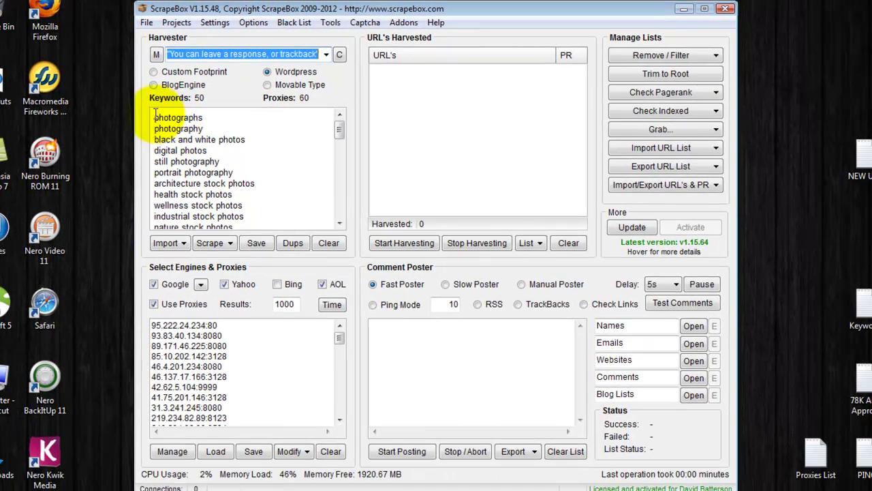
left_click_drag(37, 210, 232, 441)
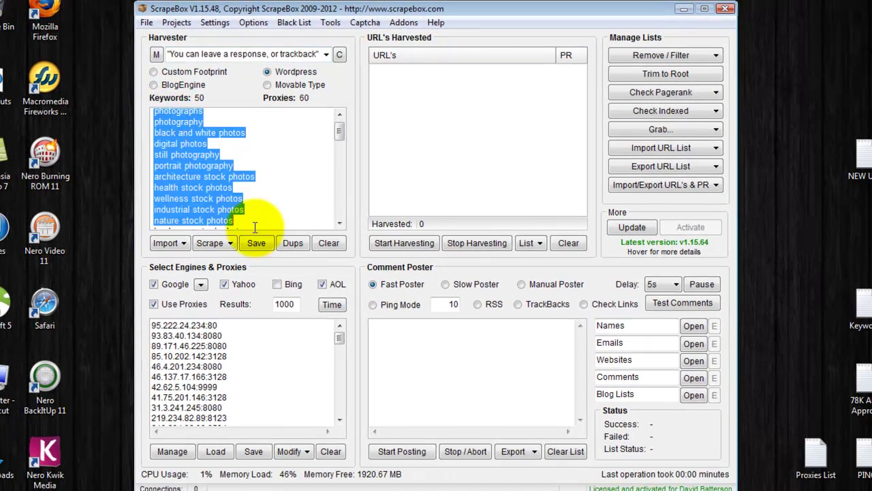
left_click_drag(255, 227, 302, 327)
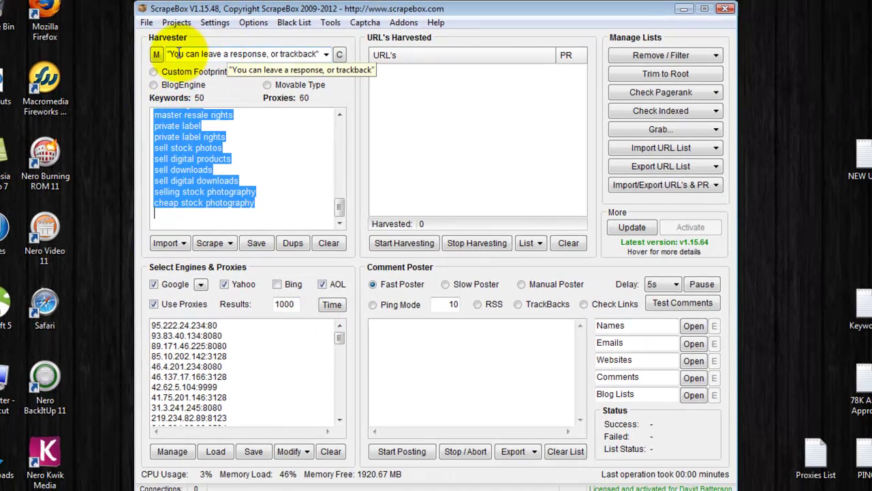
left_click(280, 158)
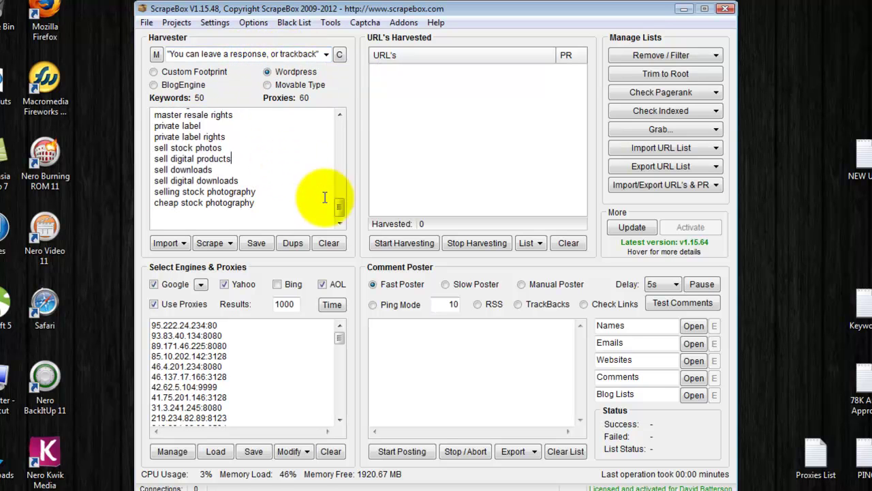
left_click_drag(340, 207, 342, 102)
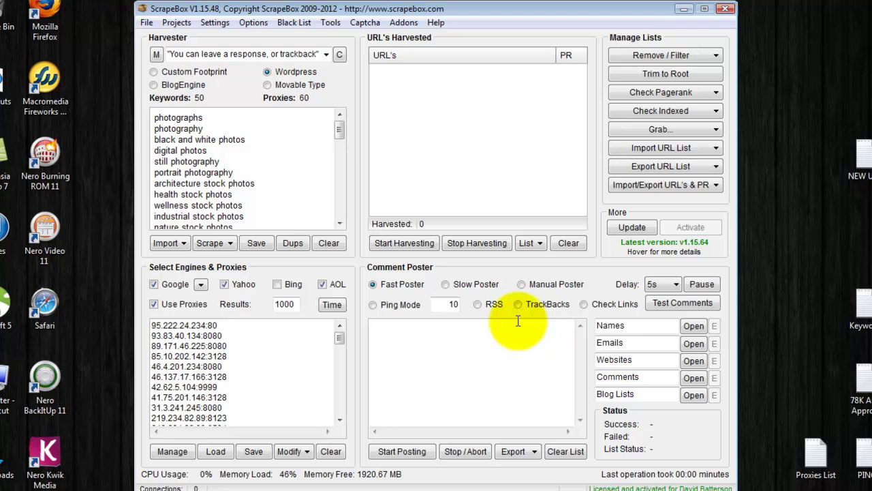
left_click(528, 243)
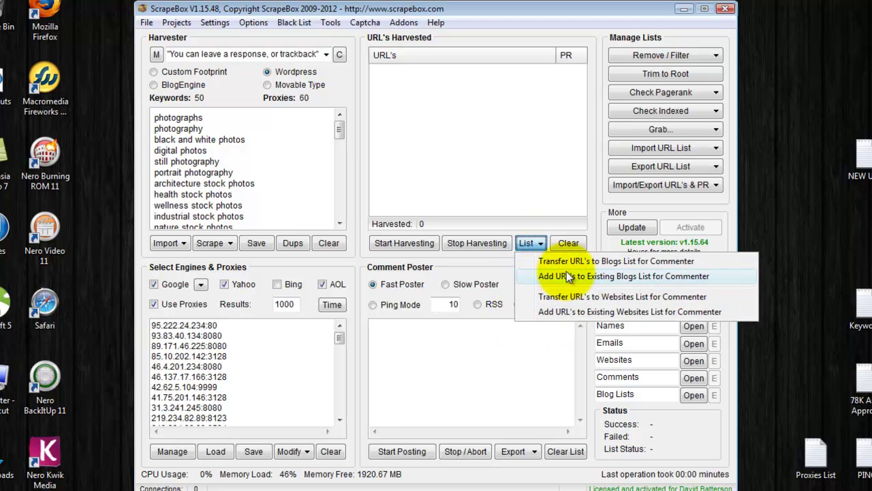
left_click(528, 379)
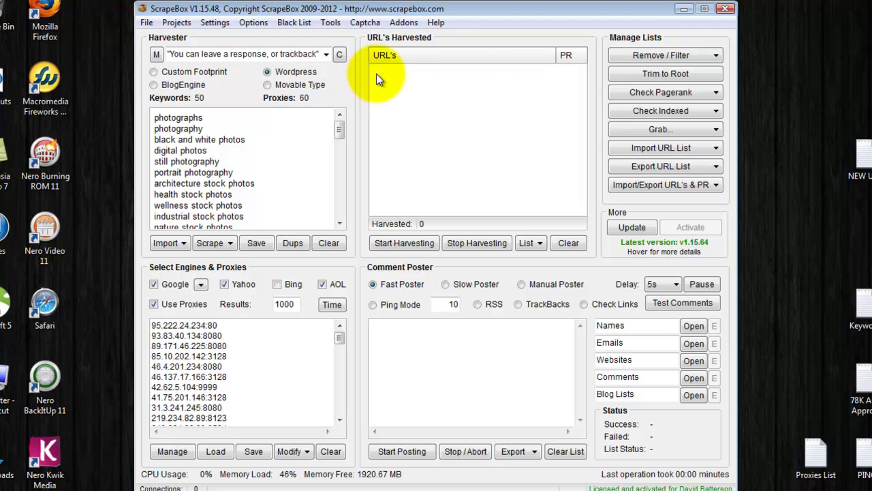
left_click(713, 90)
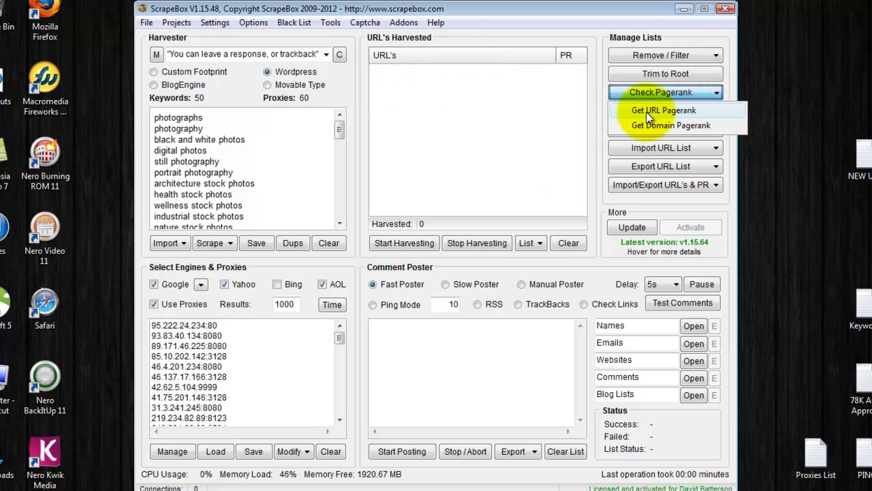
left_click(372, 69)
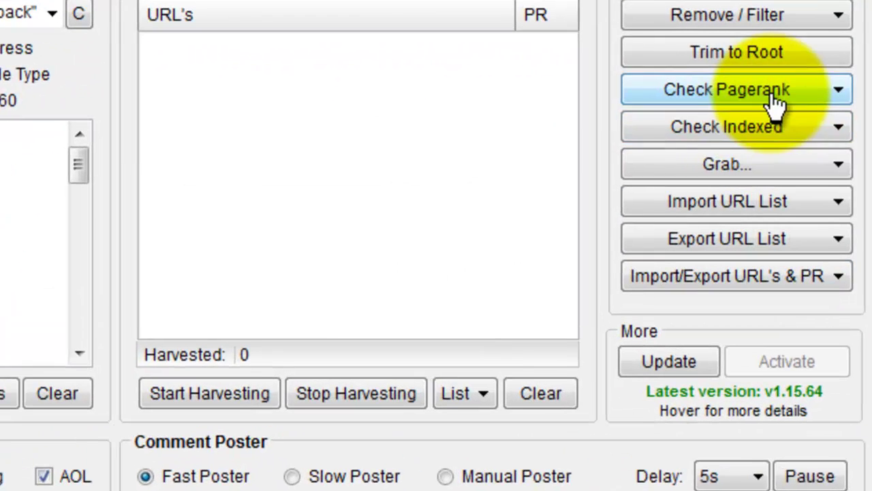
left_click(682, 93)
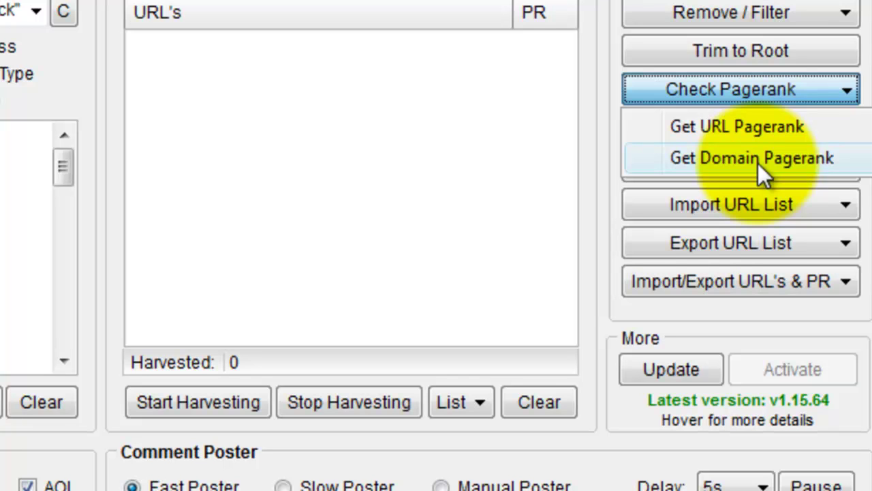
left_click(451, 152)
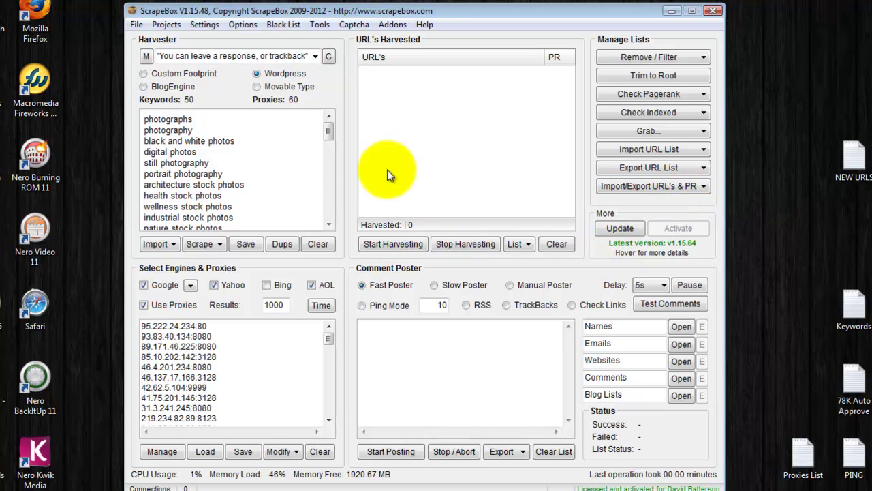
Step: Load the Names and Emails text files from the Comment Poster folder into the matching Comment Poster lists
left_click(682, 328)
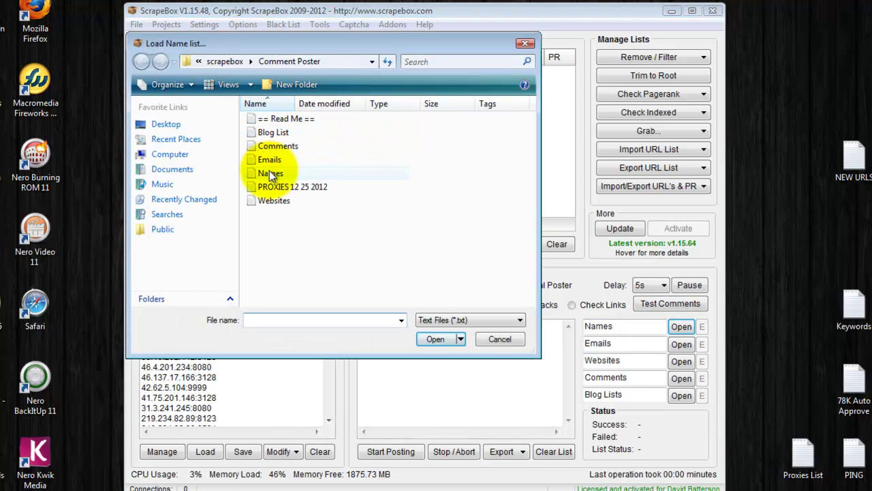
left_click(271, 173)
left_click(435, 338)
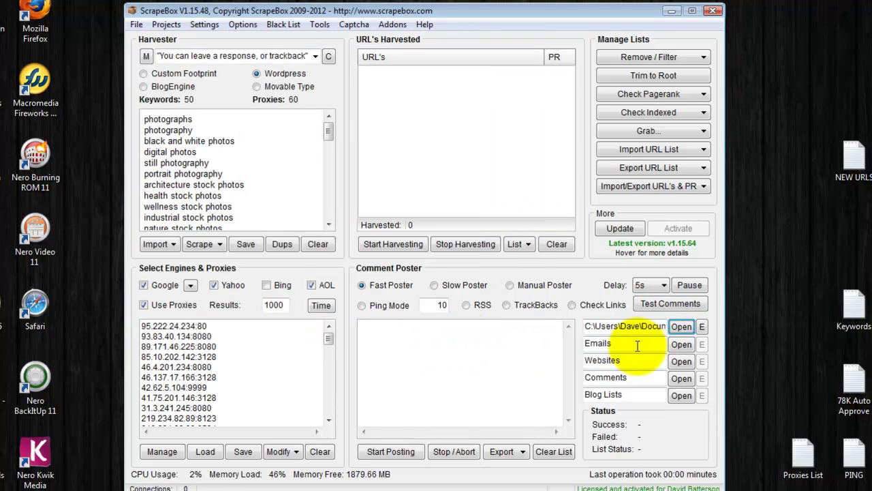
left_click(681, 344)
left_click(268, 159)
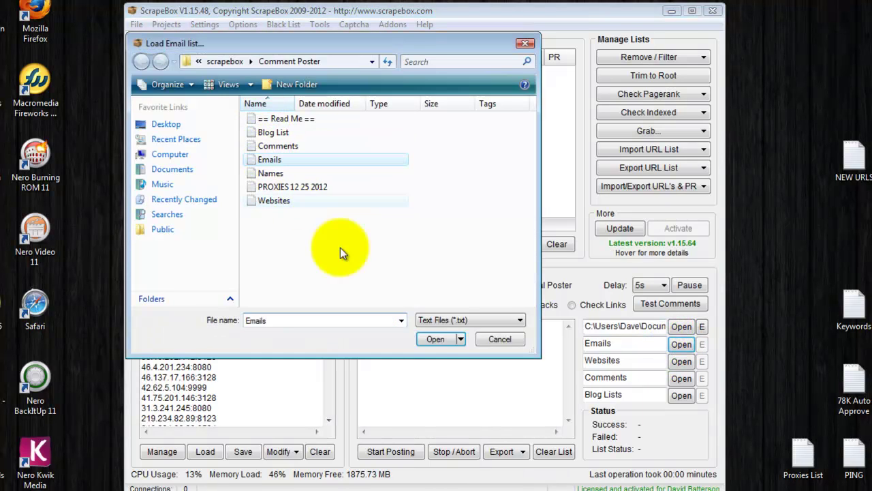
left_click(436, 339)
Step: Load the Websites and Comments text files from the Comment Poster folder into the matching Comment Poster lists
left_click(684, 362)
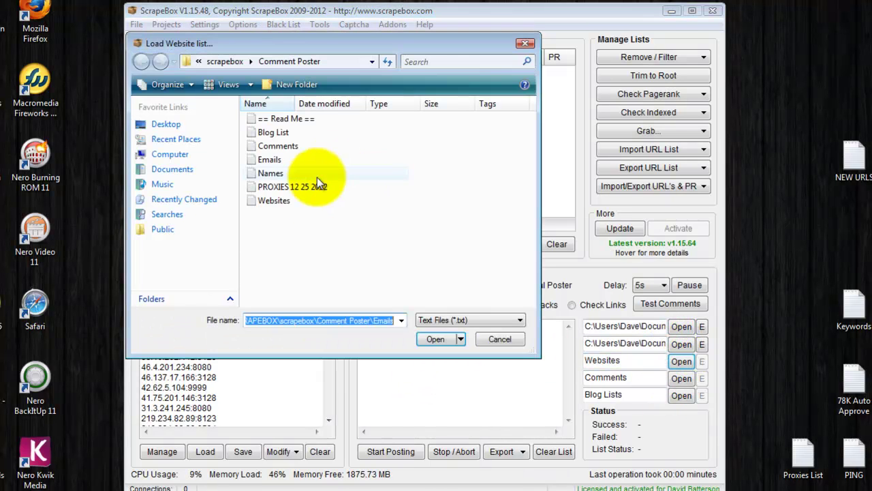
left_click(279, 200)
left_click(418, 339)
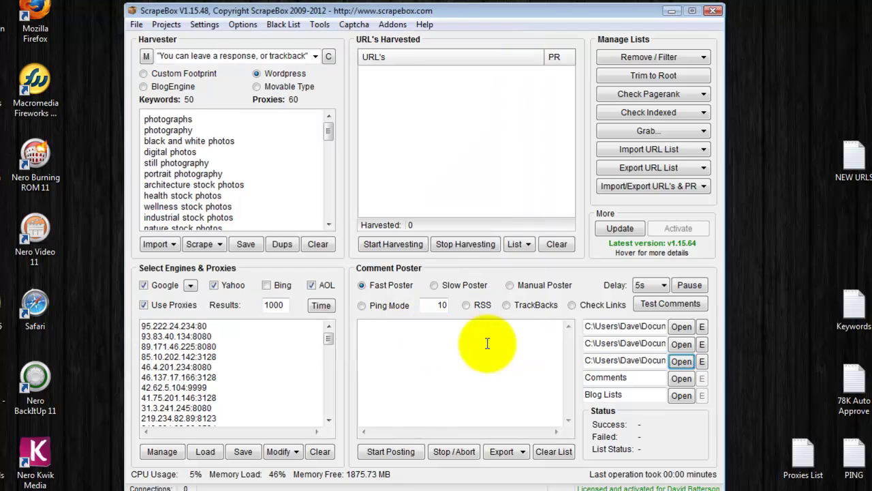
left_click(681, 379)
left_click(281, 147)
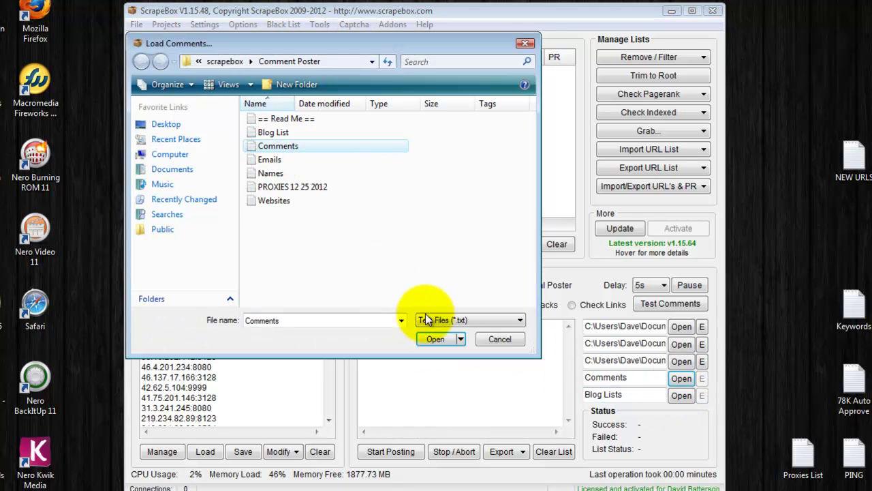
left_click(432, 339)
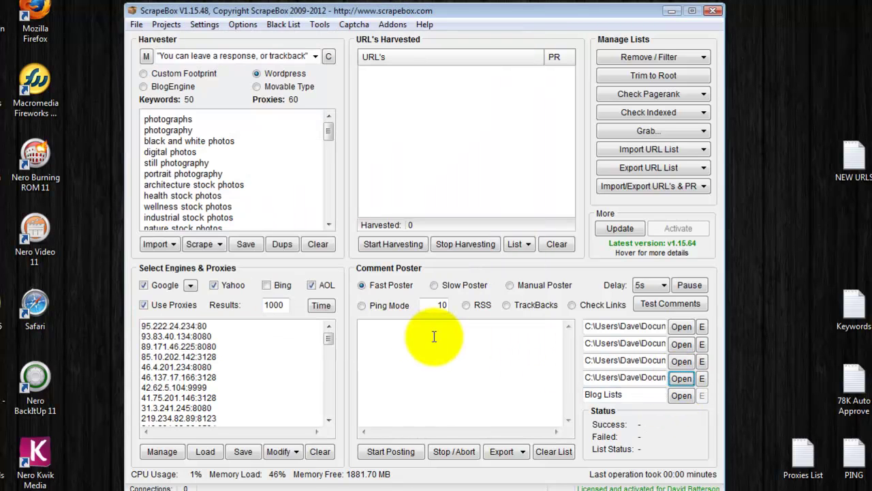
Step: Load the NEW URLS file from the desktop as the blog list and start posting with Fast Poster
left_click(682, 395)
left_click(173, 126)
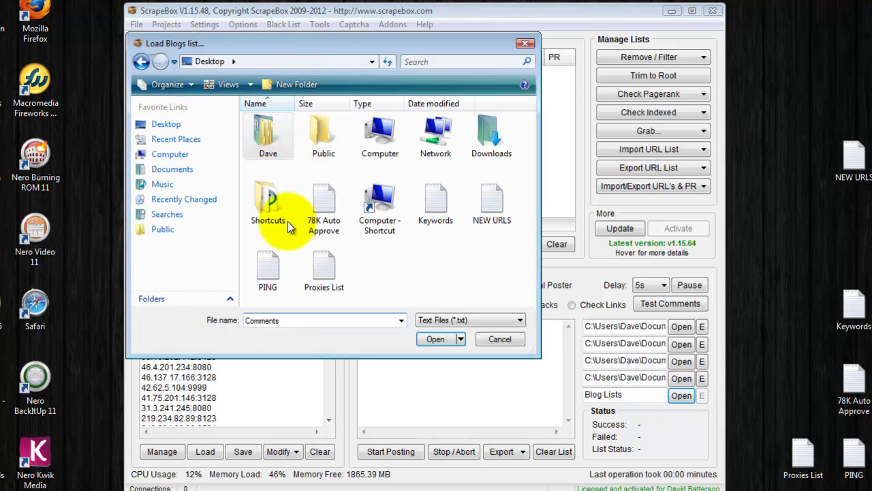
left_click(489, 203)
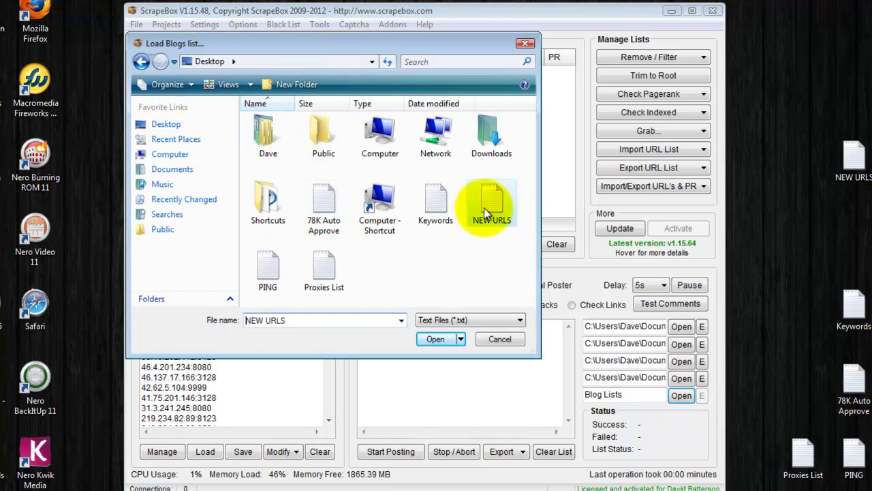
left_click(439, 339)
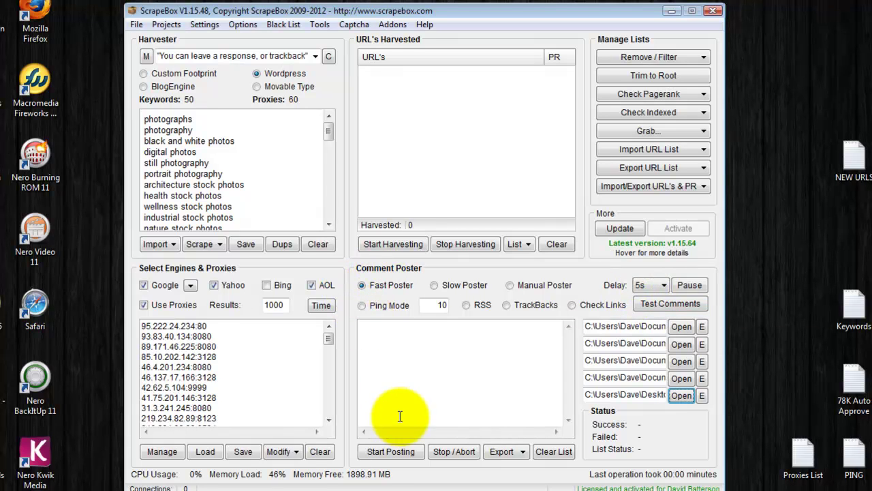
left_click(386, 451)
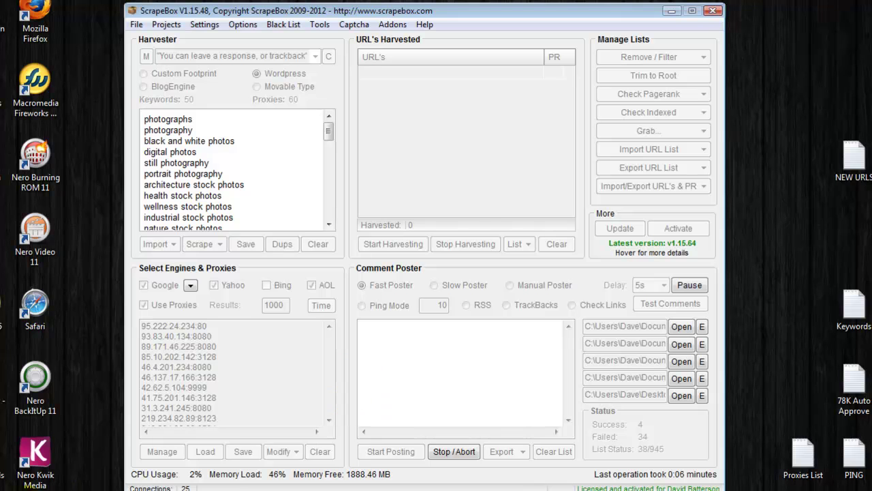
Step: Open the Comments file in Documents > SCRAPEBOX > scrapebox > Comment Poster, review its comment lines and close it
key("super")
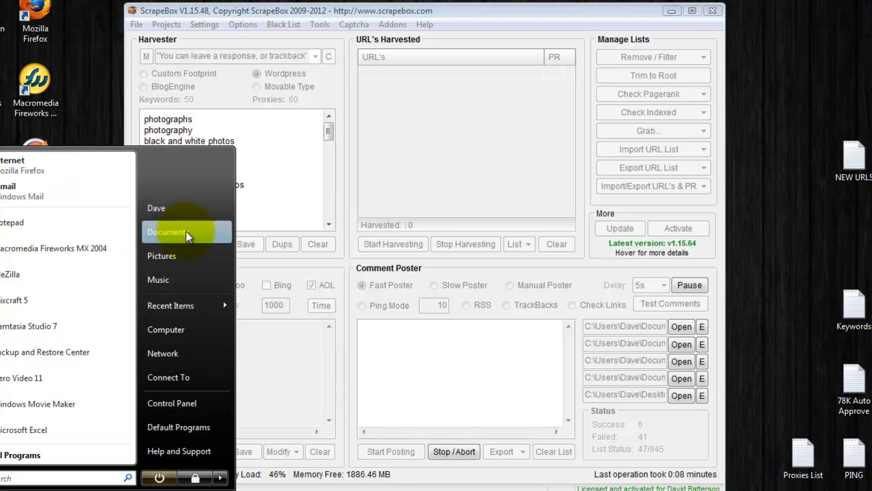
left_click(186, 231)
double_click(396, 361)
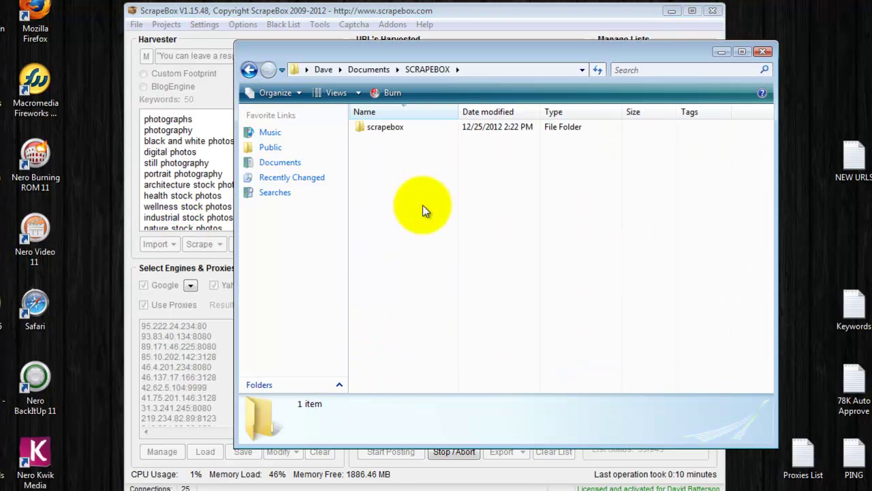
double_click(385, 127)
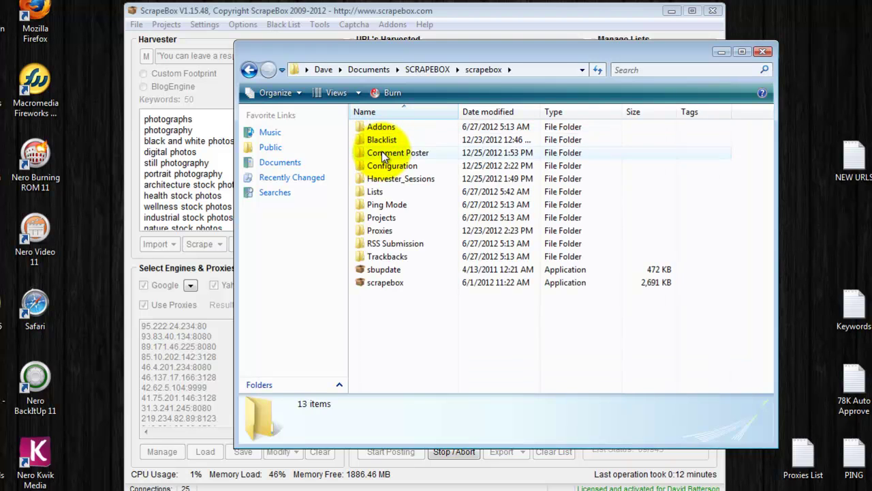
double_click(382, 151)
double_click(382, 149)
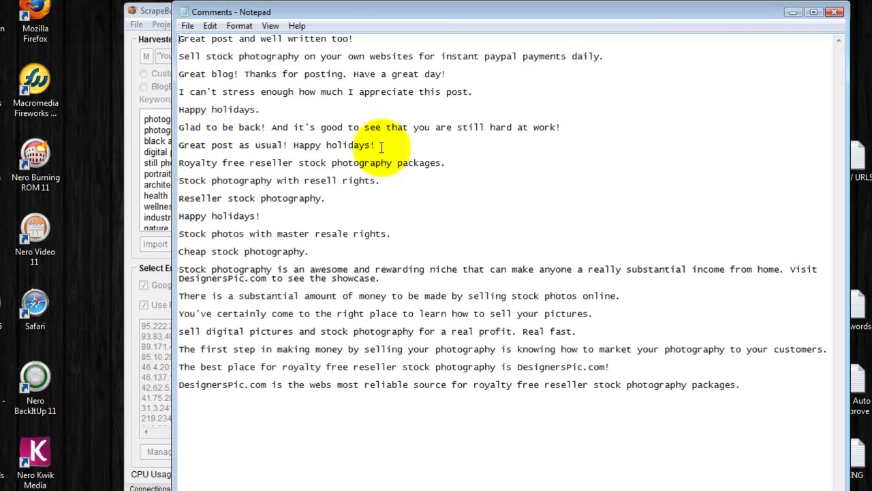
left_click_drag(179, 38, 745, 392)
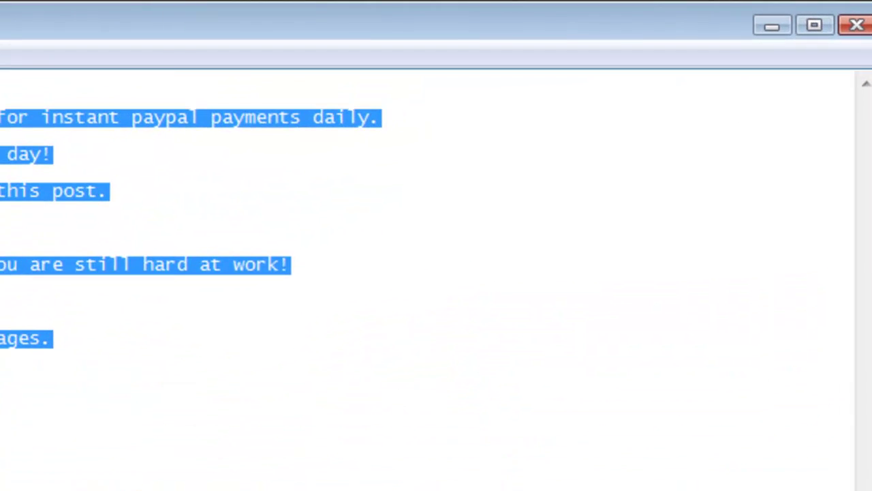
left_click(417, 208)
left_click(857, 26)
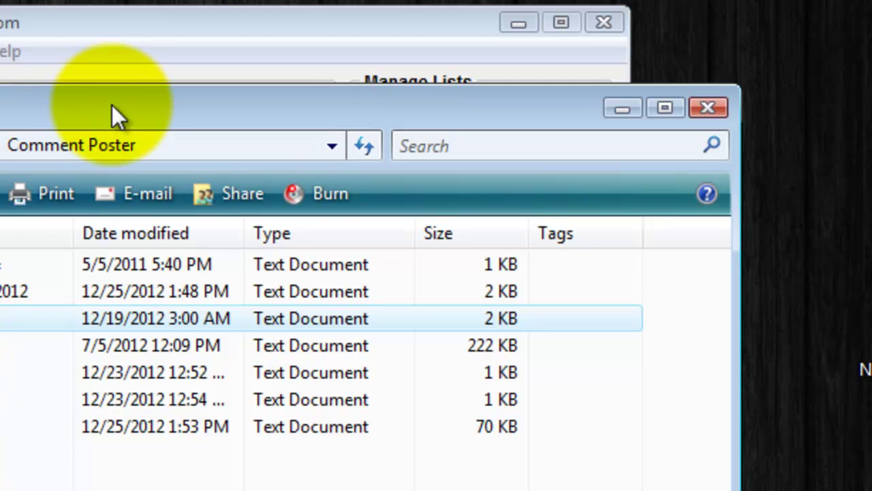
Step: Reposition the folder window, open the Emails file to review the e-mail list, and close it
left_click_drag(111, 105, 0, 115)
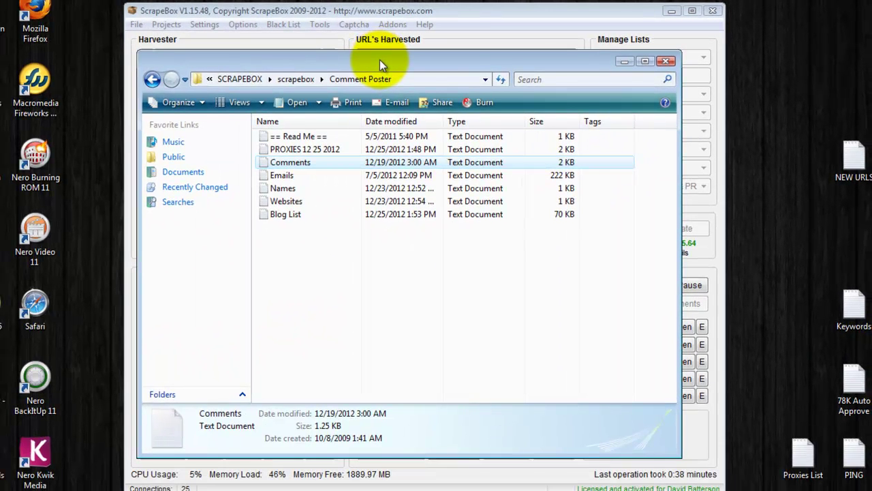
left_click_drag(379, 59, 380, 60)
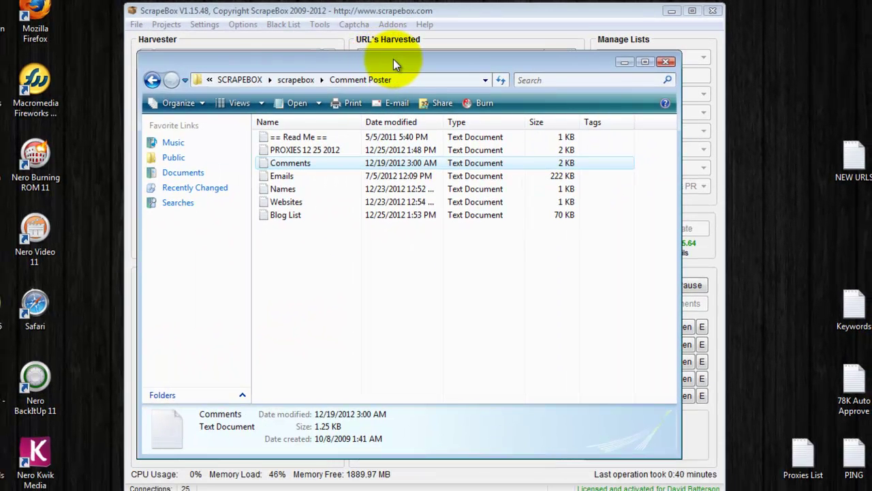
double_click(294, 175)
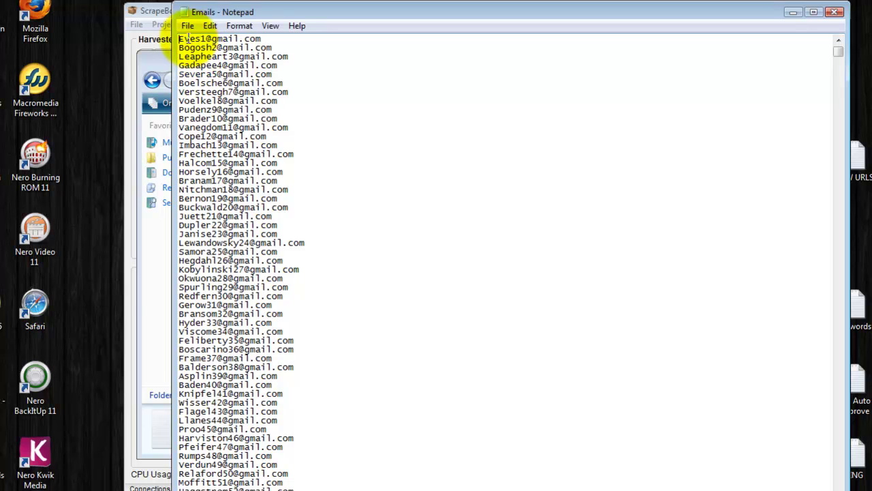
left_click_drag(179, 39, 344, 487)
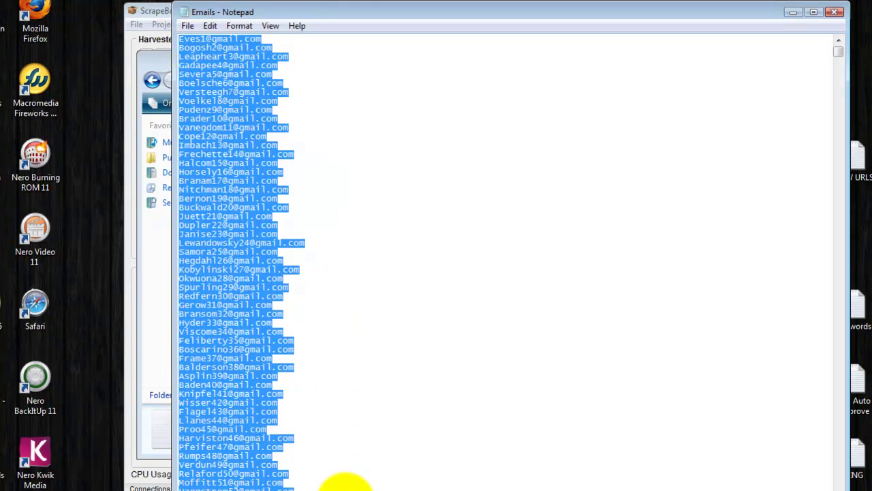
left_click(193, 155)
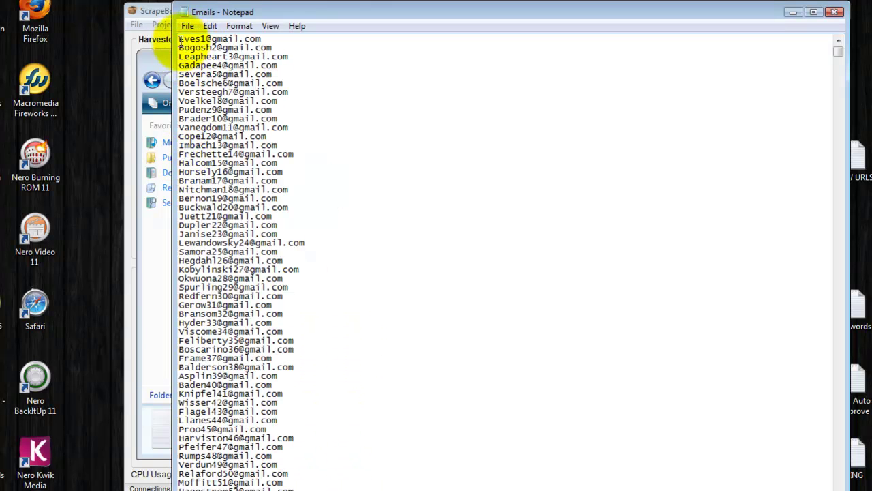
left_click_drag(179, 39, 329, 453)
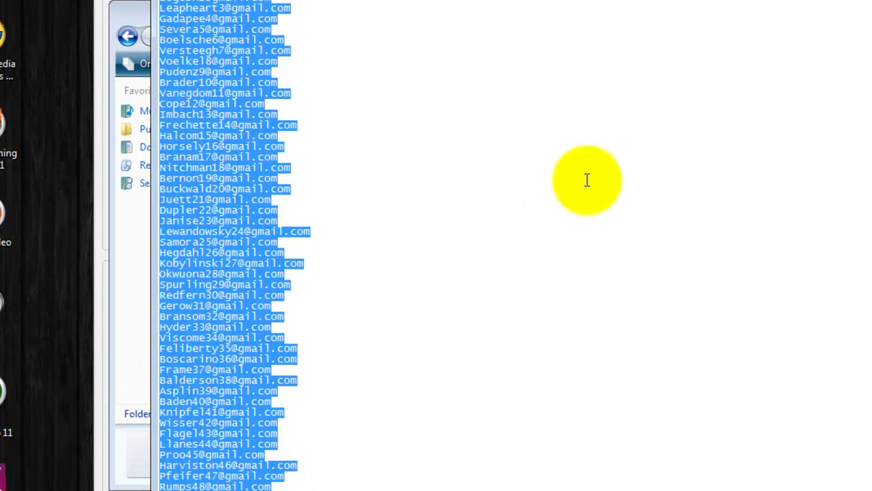
left_click(293, 145)
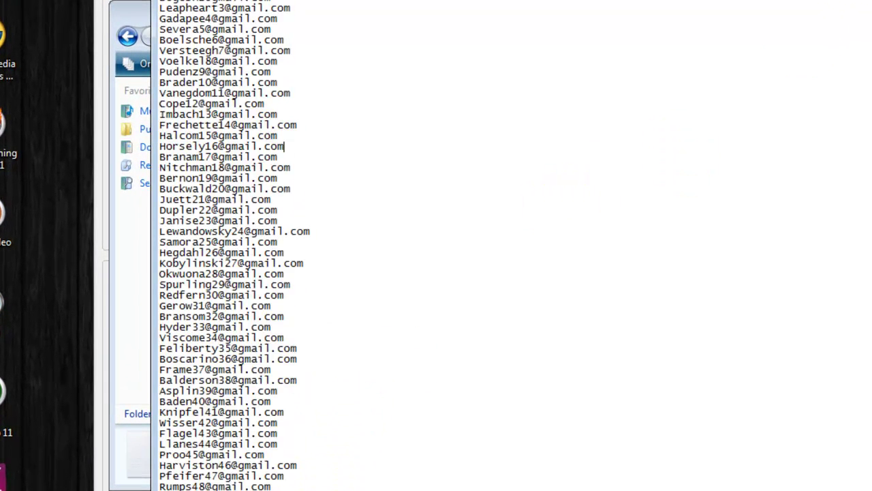
key("alt+F4")
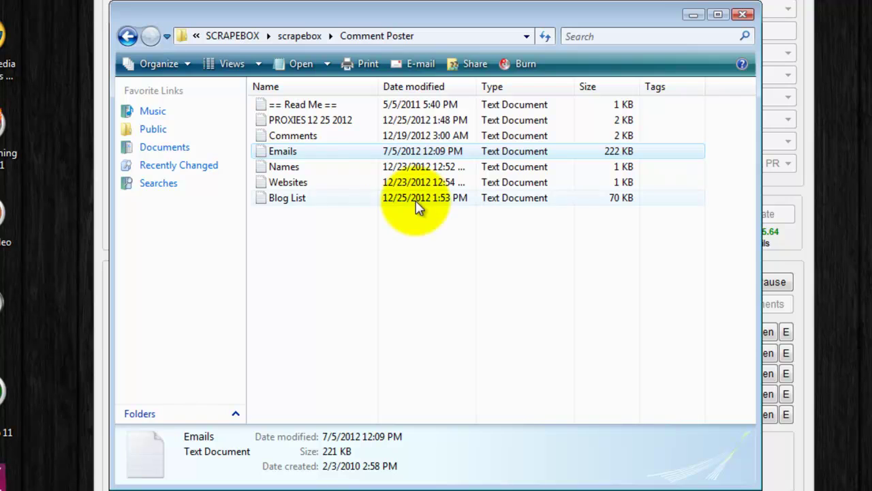
Step: Review the anchor keywords in the Names file and the links in the Websites file, closing each one
double_click(308, 171)
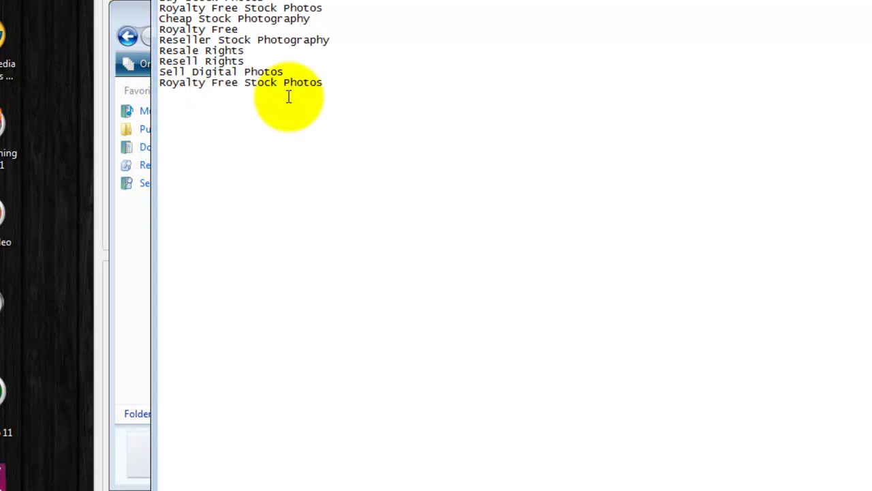
left_click_drag(328, 84, 144, 2)
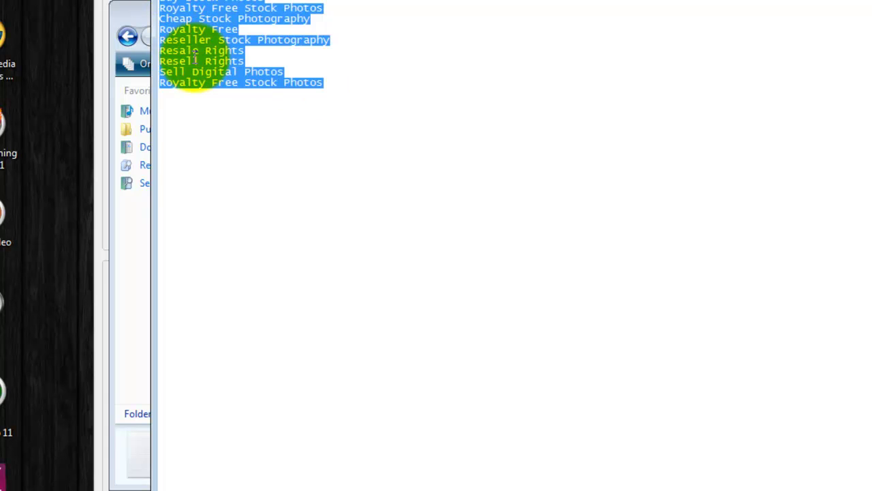
key("alt+F4")
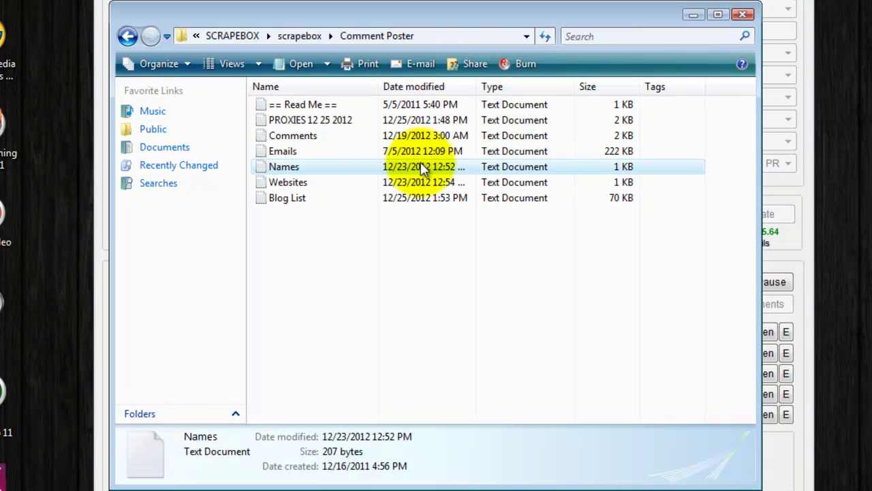
double_click(278, 183)
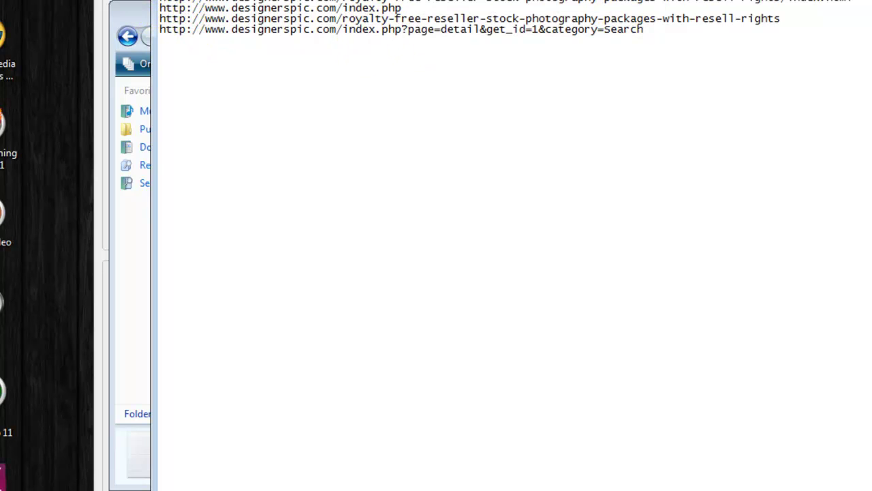
left_click(840, 13)
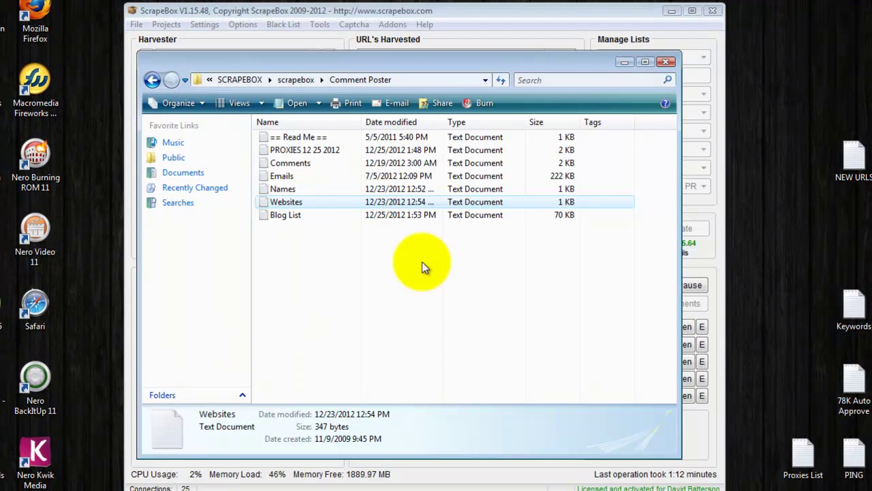
Step: Open the Blog List file, look through its blog URLs and close it
double_click(293, 217)
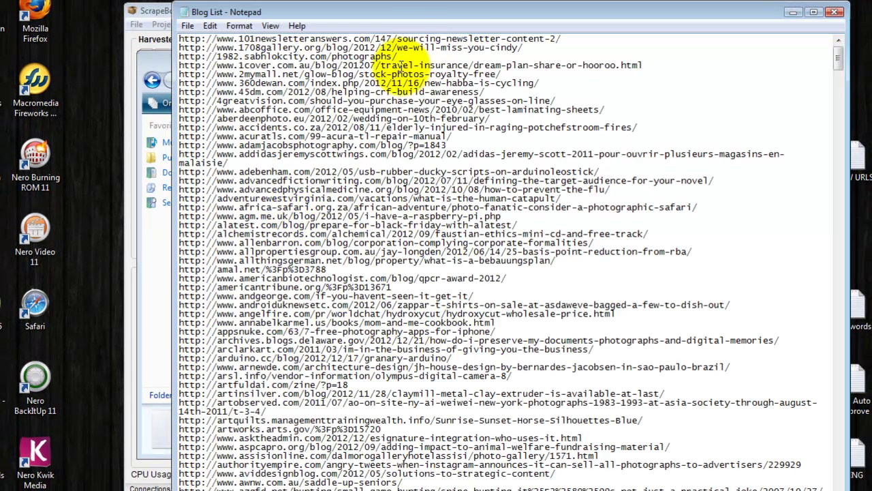
left_click_drag(841, 58, 821, 47)
left_click(834, 11)
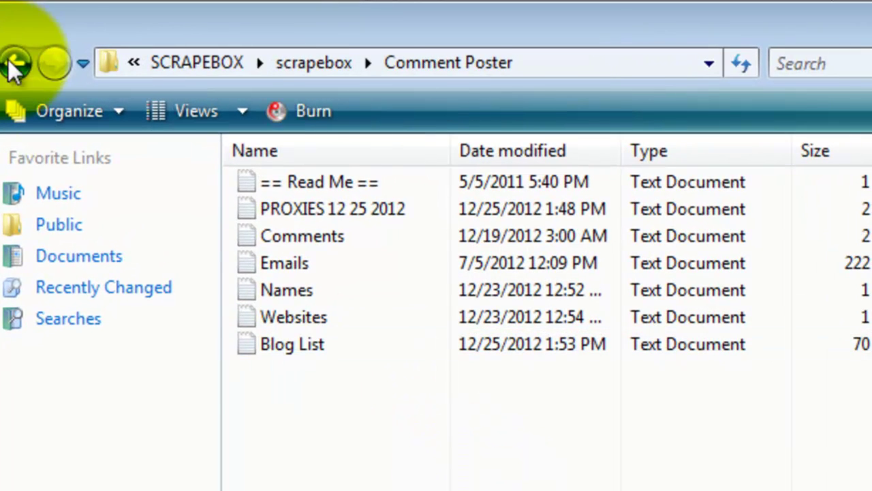
Step: Look through the parent scrapebox folder and its Comment Poster subfolder, ending in the parent folder
left_click(133, 77)
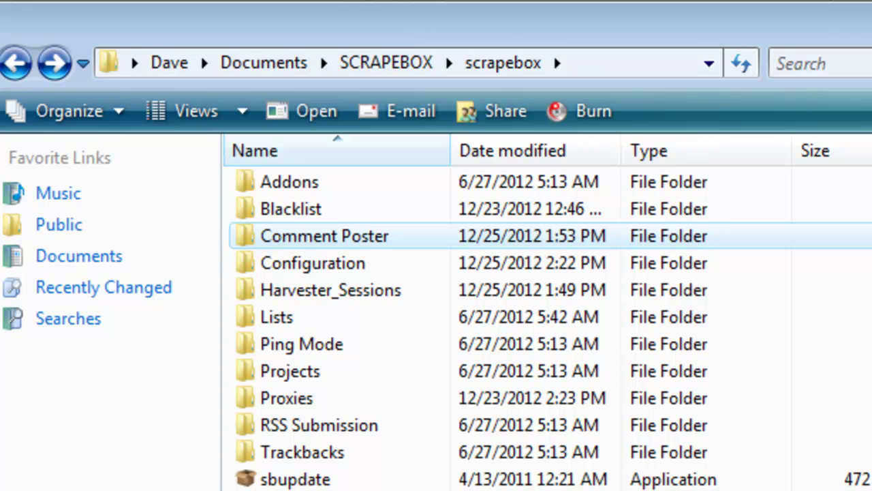
double_click(297, 228)
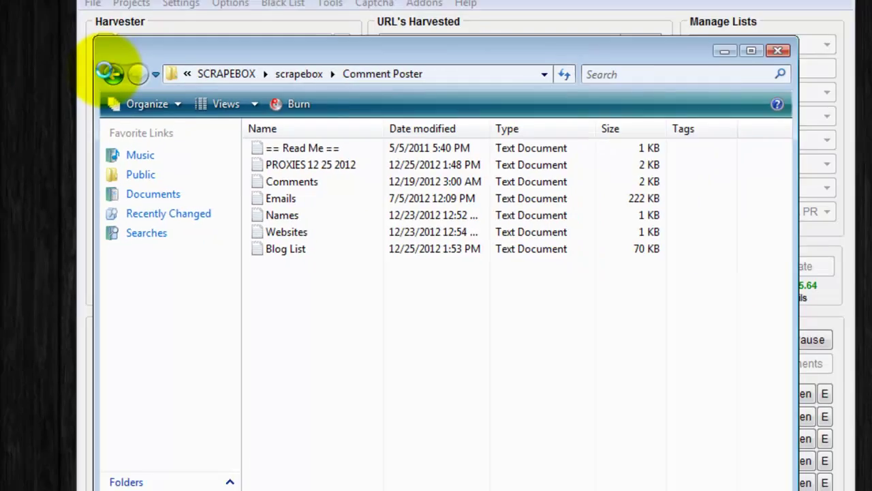
left_click(17, 63)
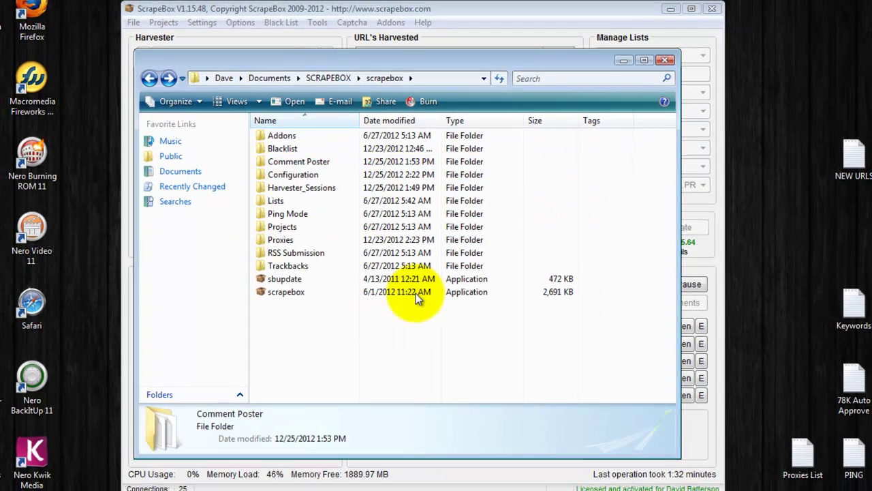
Step: Close the folder window and display the release details of the latest version, v1.15.64
left_click(666, 61)
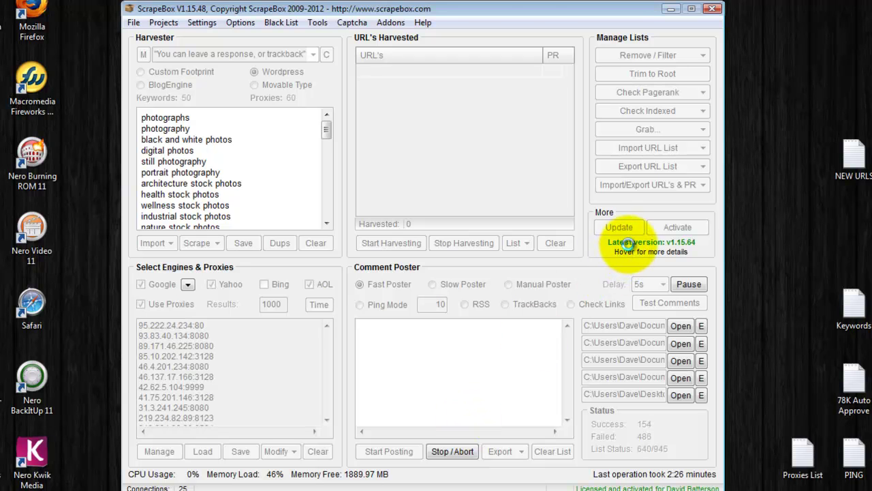
mouse_move(626, 241)
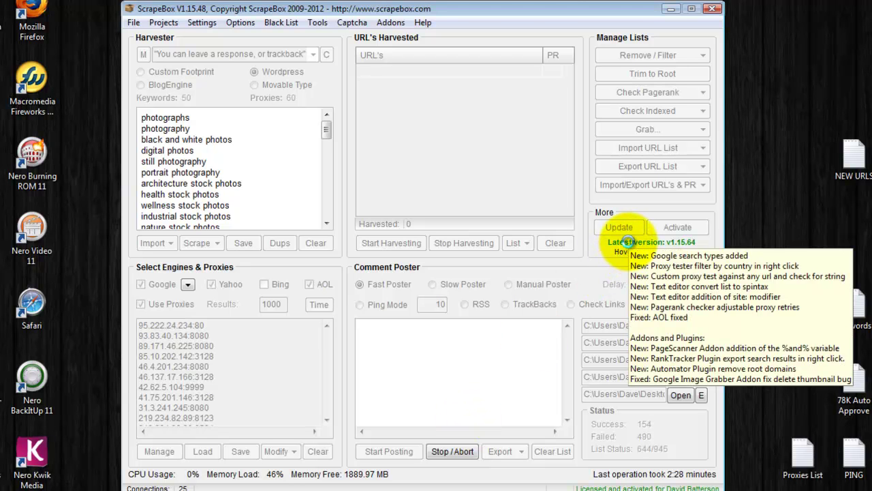